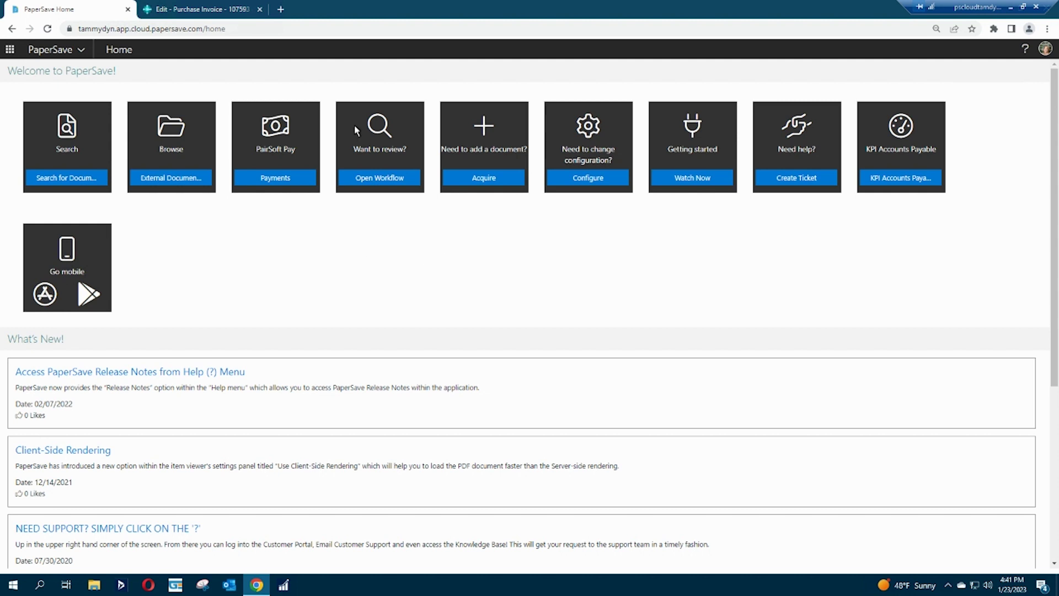
Step: In the workflow, create a new submission and upload the five PDFs from Rallye Productions 50080.pdf through Sign2.pdf without assigning a batch
click(383, 177)
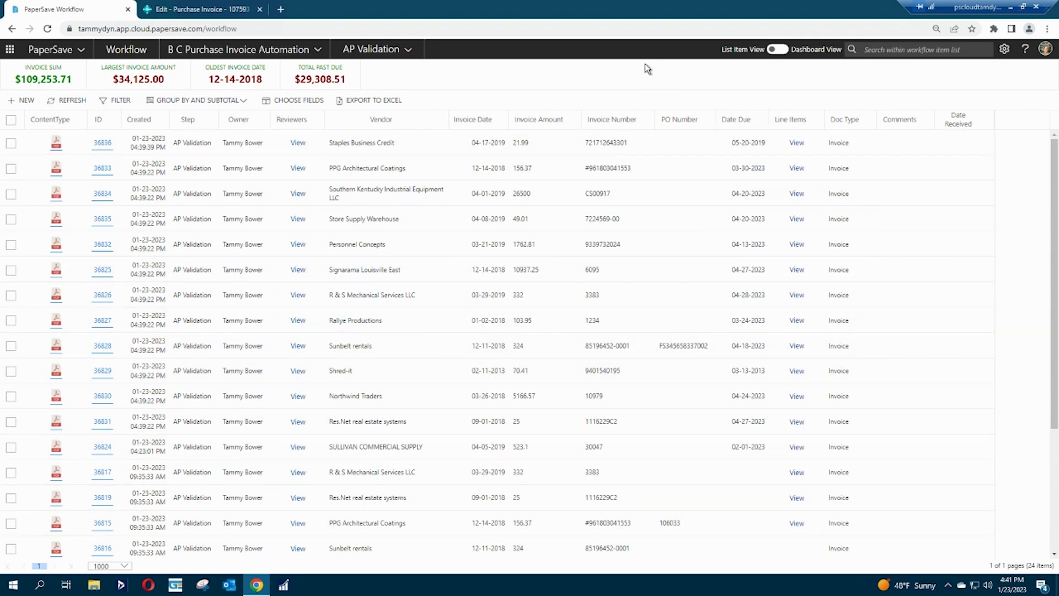
click(23, 104)
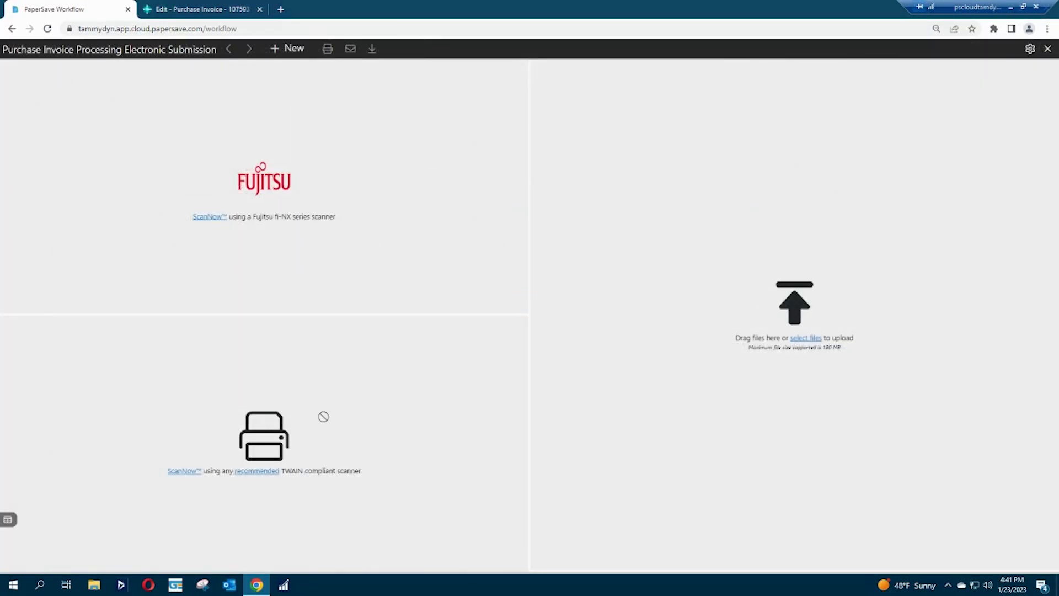
click(806, 338)
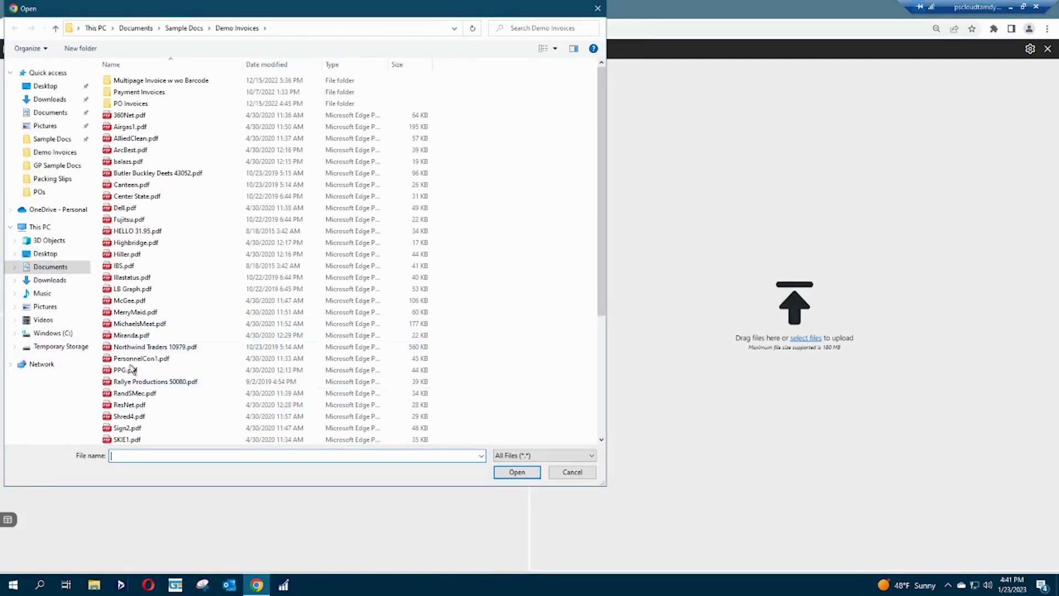
click(131, 384)
shift+click(130, 428)
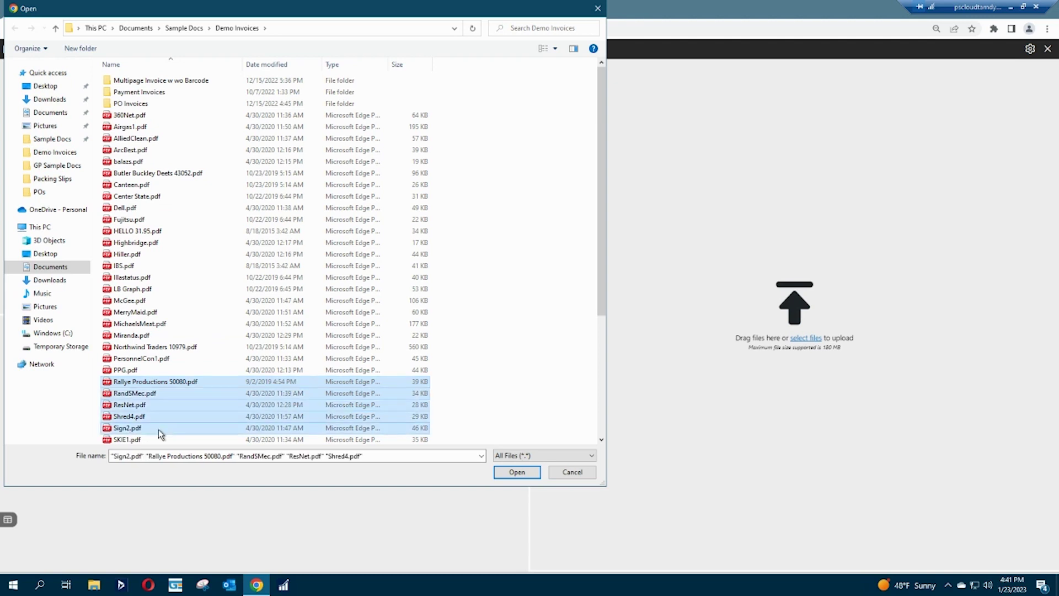
click(516, 471)
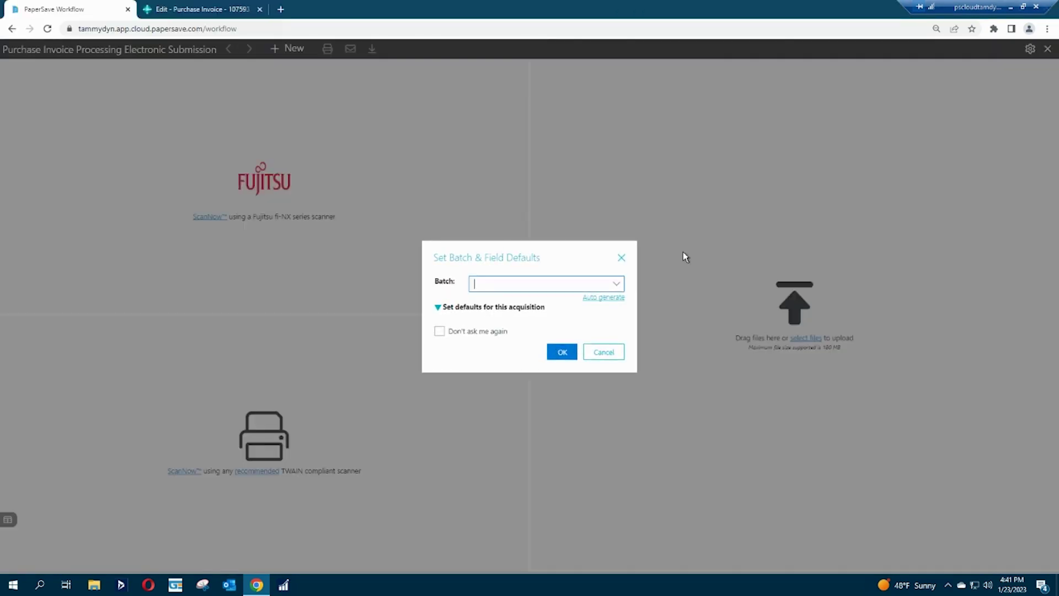
click(563, 353)
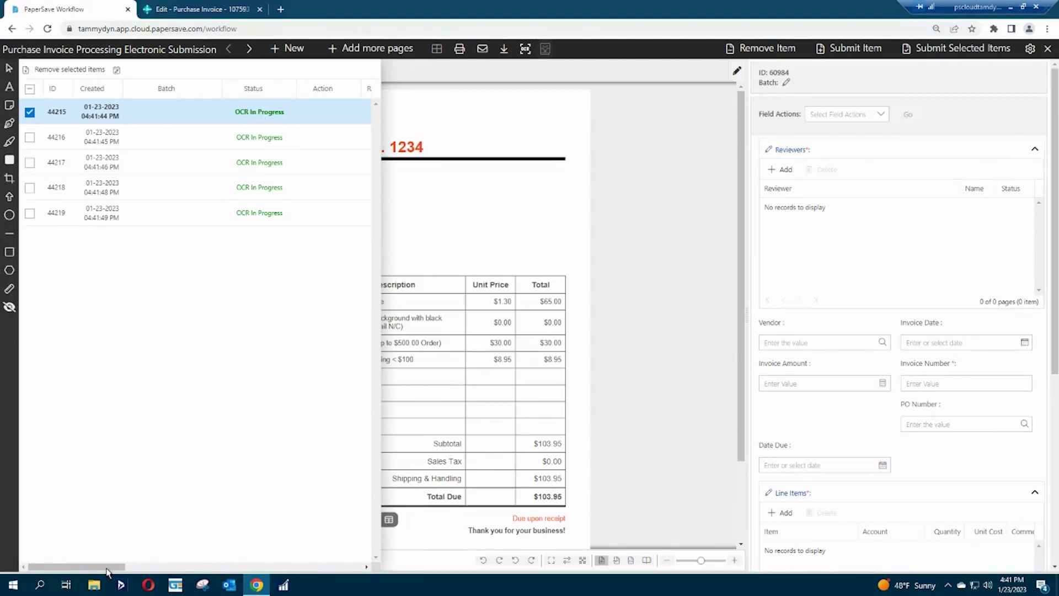
Step: Review the captured vendor, date, amount and invoice number columns of the uploaded invoices, and close the submission viewer
drag(108, 568, 190, 570)
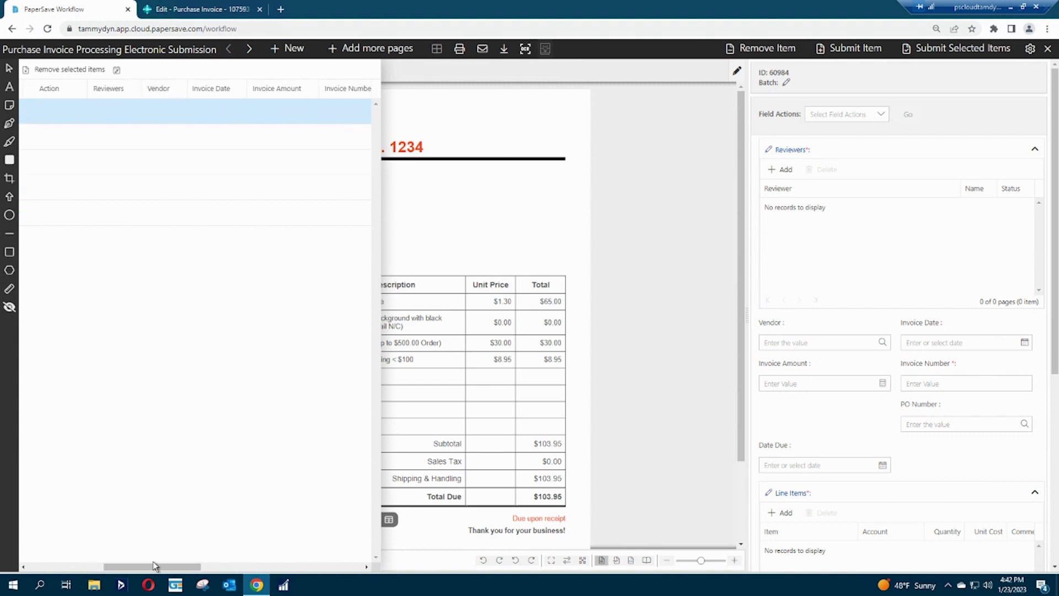
drag(173, 566, 192, 571)
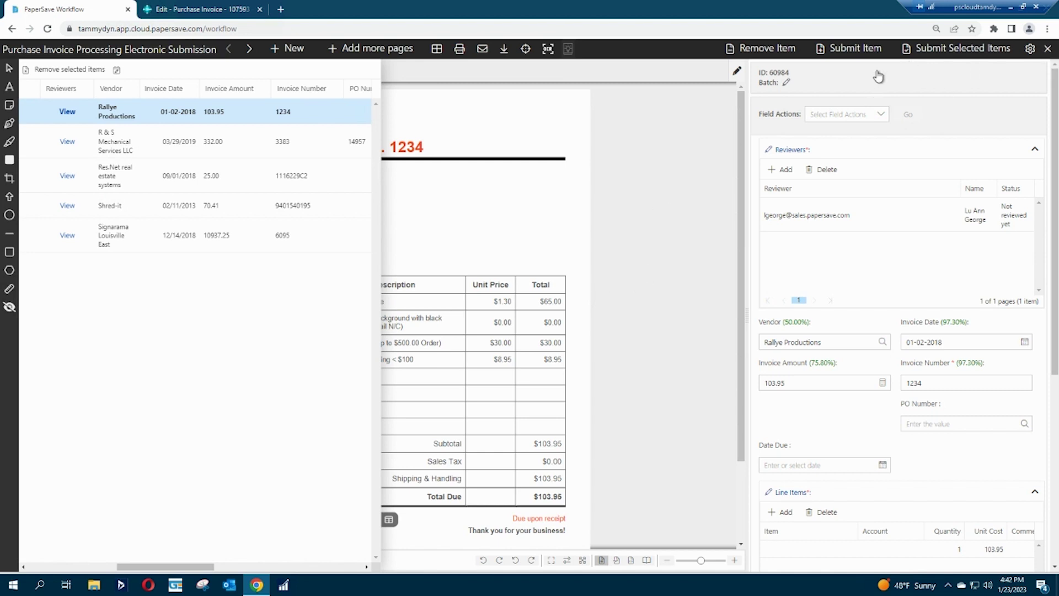
click(1047, 49)
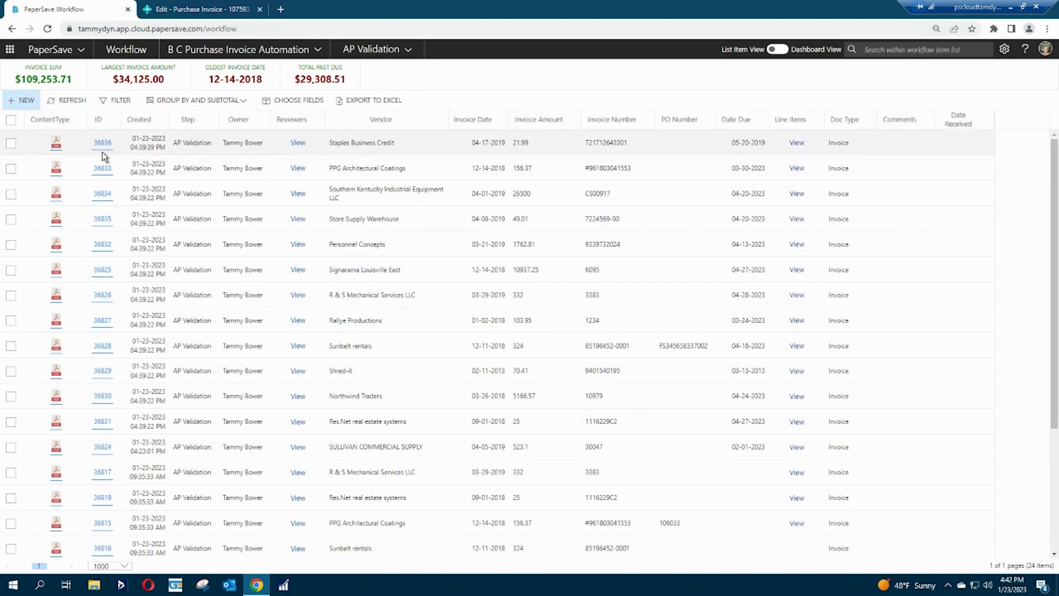
Step: Route the Staples Business Credit and PPG Architectural Coatings invoices from AP Validation to review, and close the item viewer
click(102, 145)
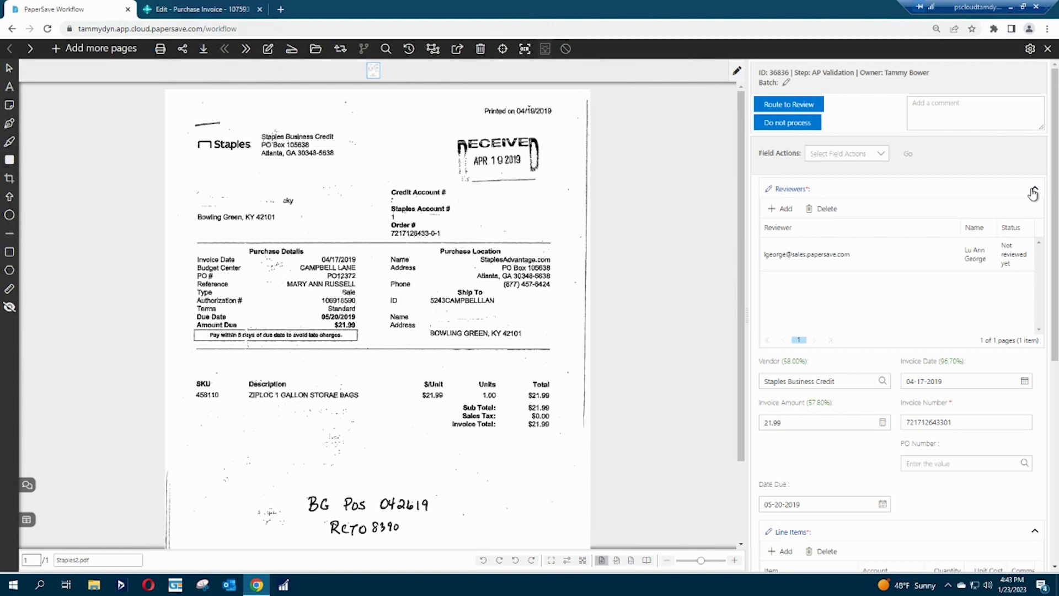
click(1032, 191)
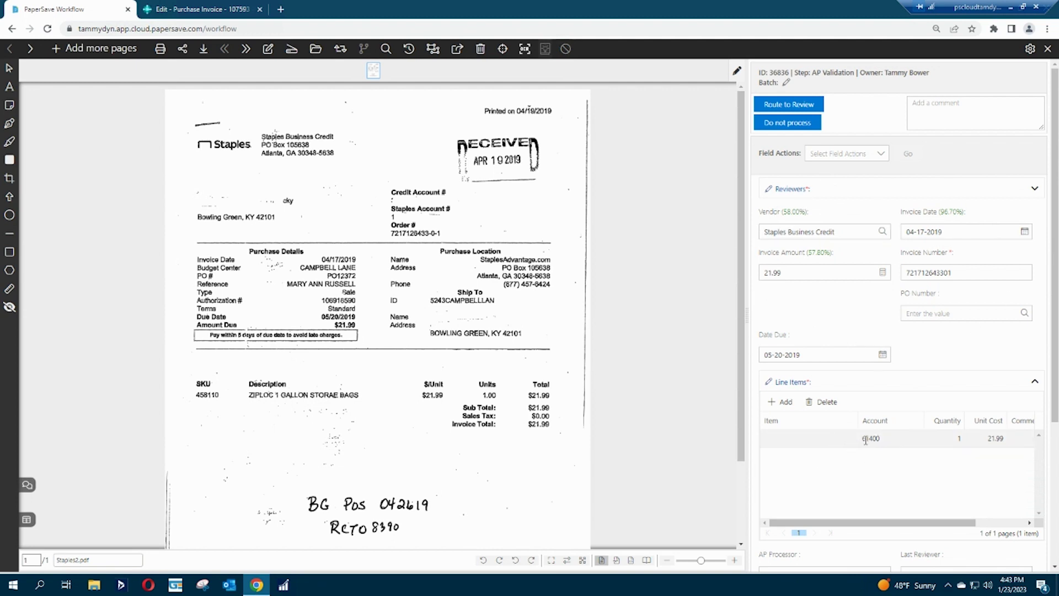
click(763, 106)
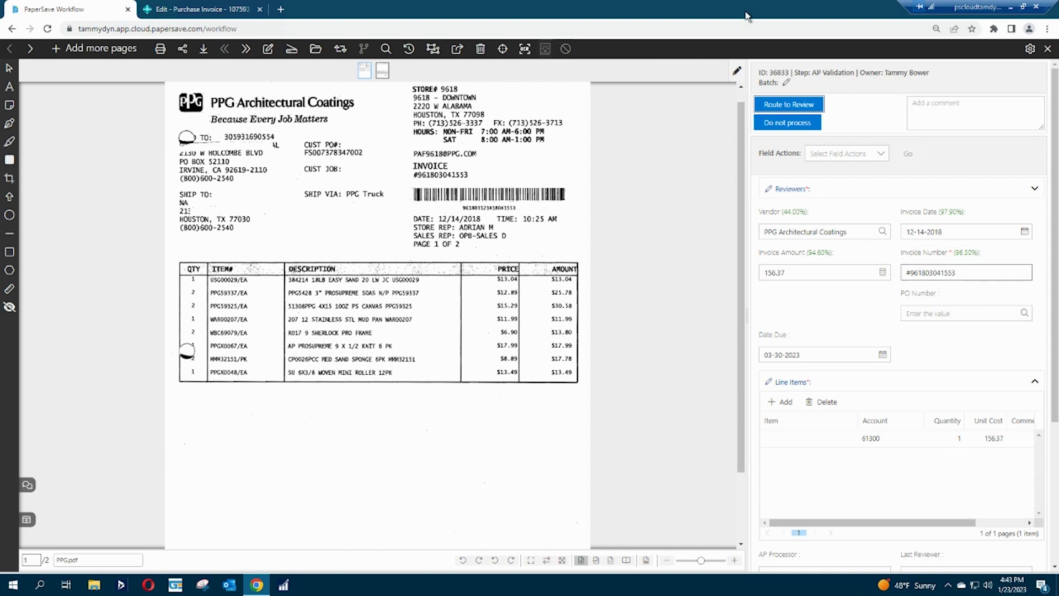
click(1046, 50)
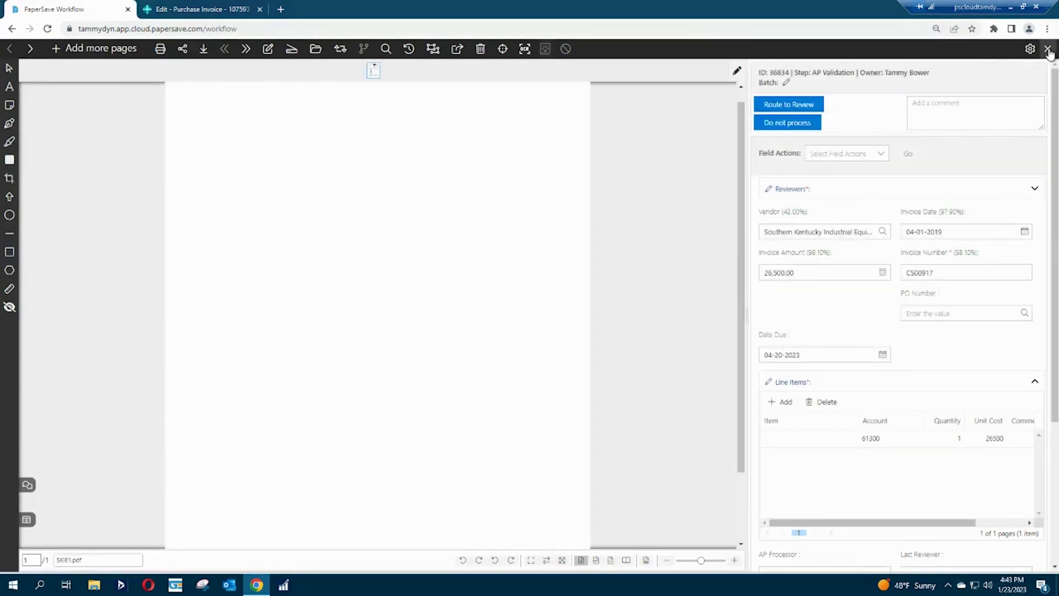
click(1049, 53)
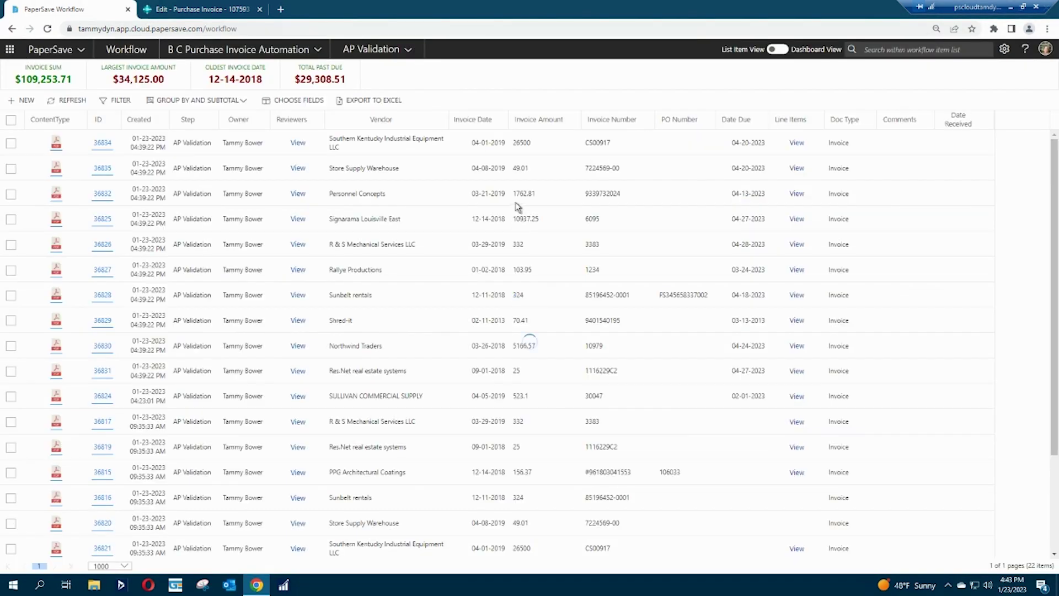
Step: Filter the workflow to the AP Review step and submit the Store Supply Warehouse and Sunbelt rentals invoices
click(372, 49)
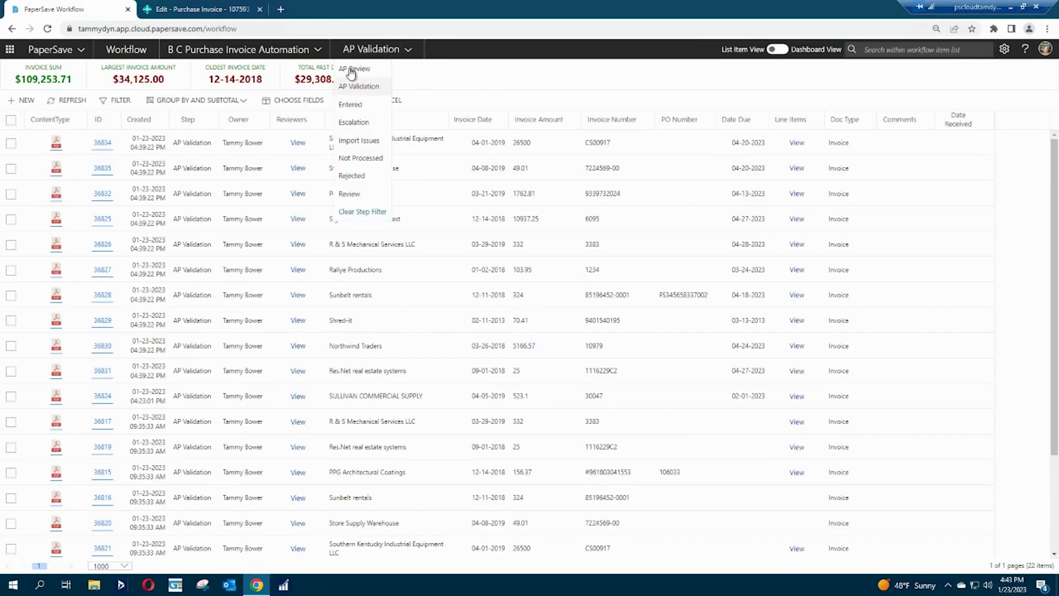
click(353, 68)
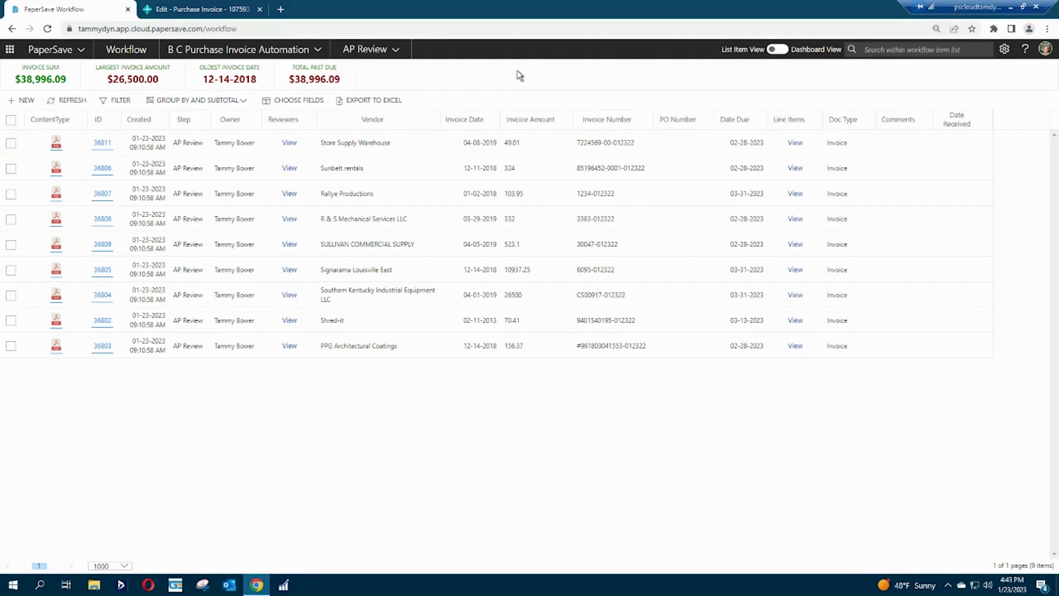
click(103, 145)
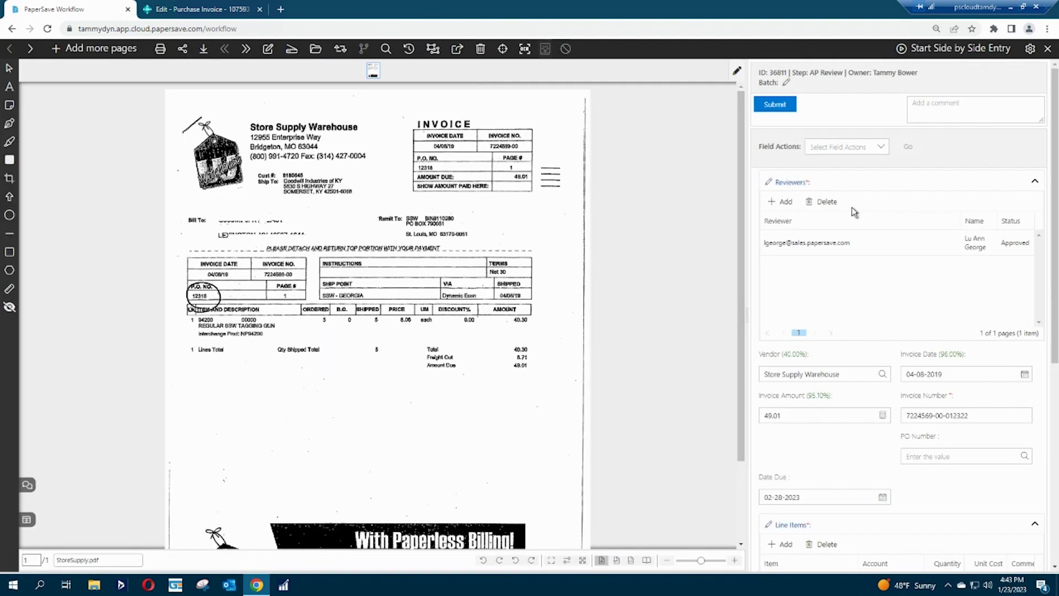
click(775, 110)
click(773, 106)
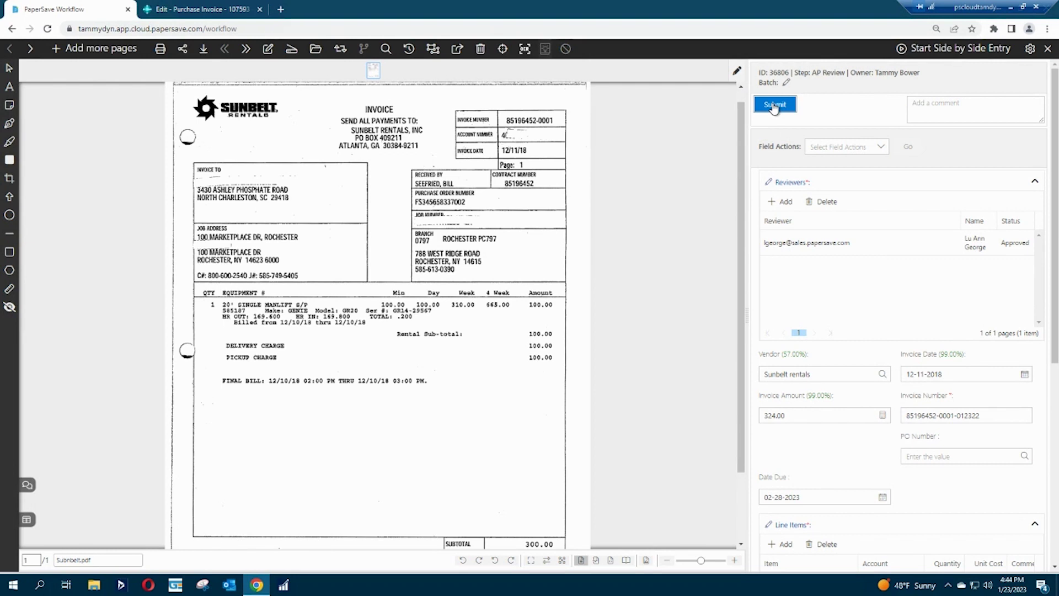
mouse_move(1054, 165)
mouse_down()
mouse_move(1054, 246)
mouse_move(1054, 166)
mouse_up()
click(777, 105)
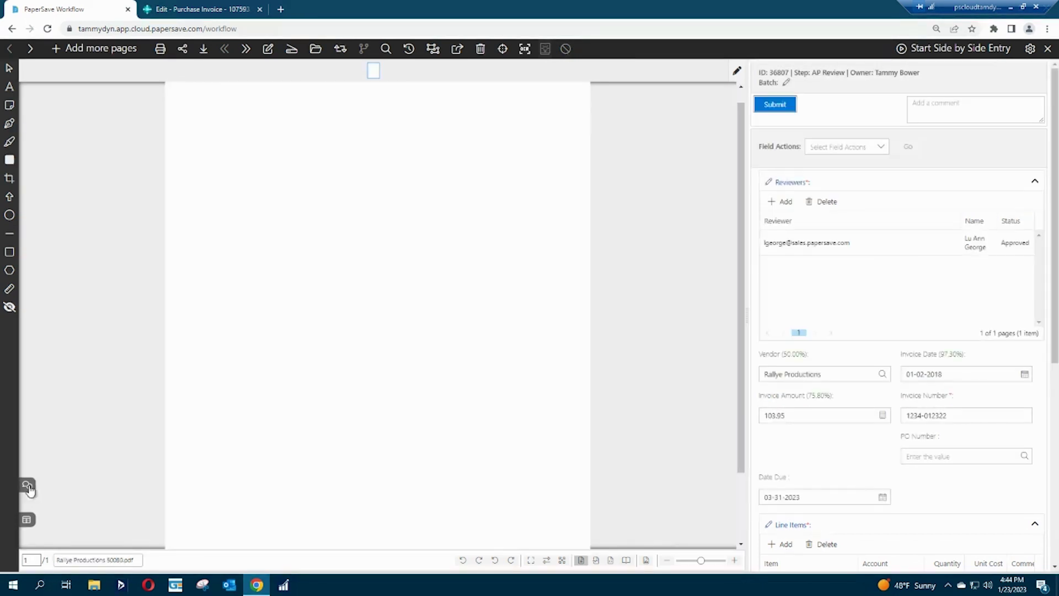
Step: Examine the workflow conversation and item history of the Rallye Productions invoice
click(28, 486)
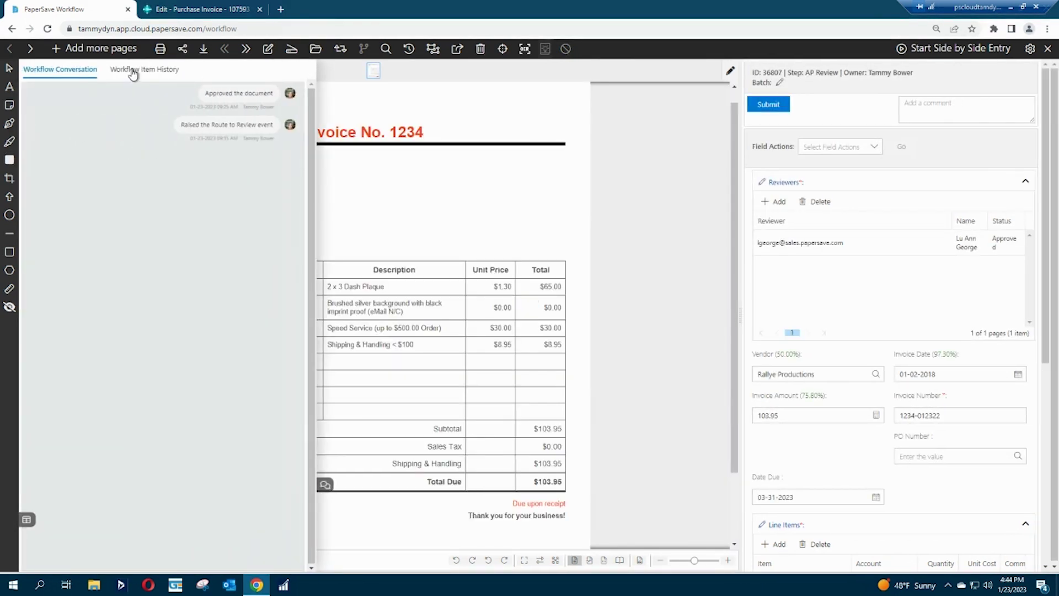
click(132, 71)
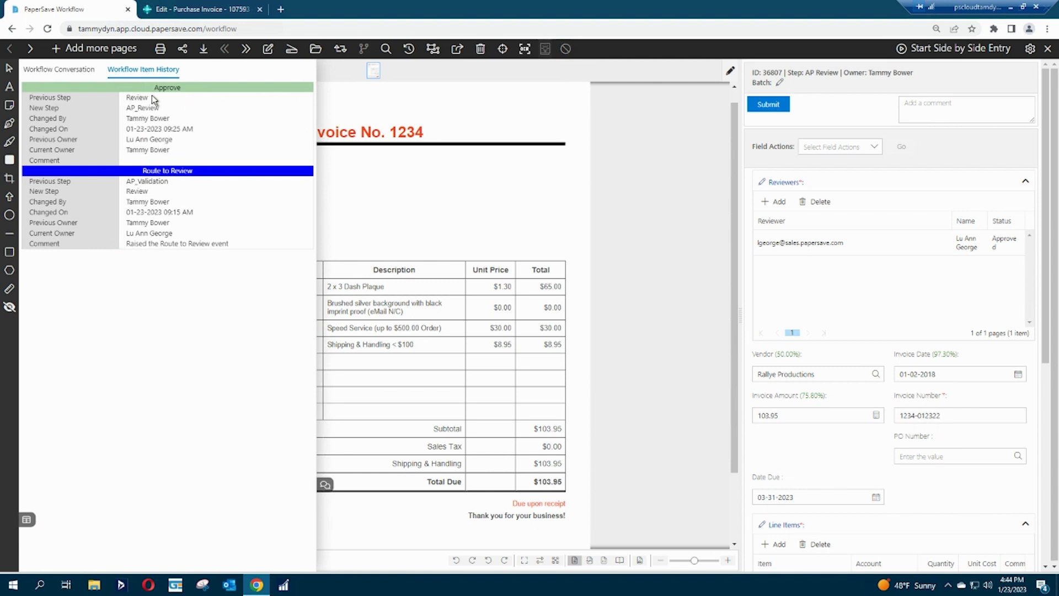
click(528, 192)
Step: Submit the Rallye Productions and R & S Mechanical Services LLC invoices, and leave the item viewer
click(774, 107)
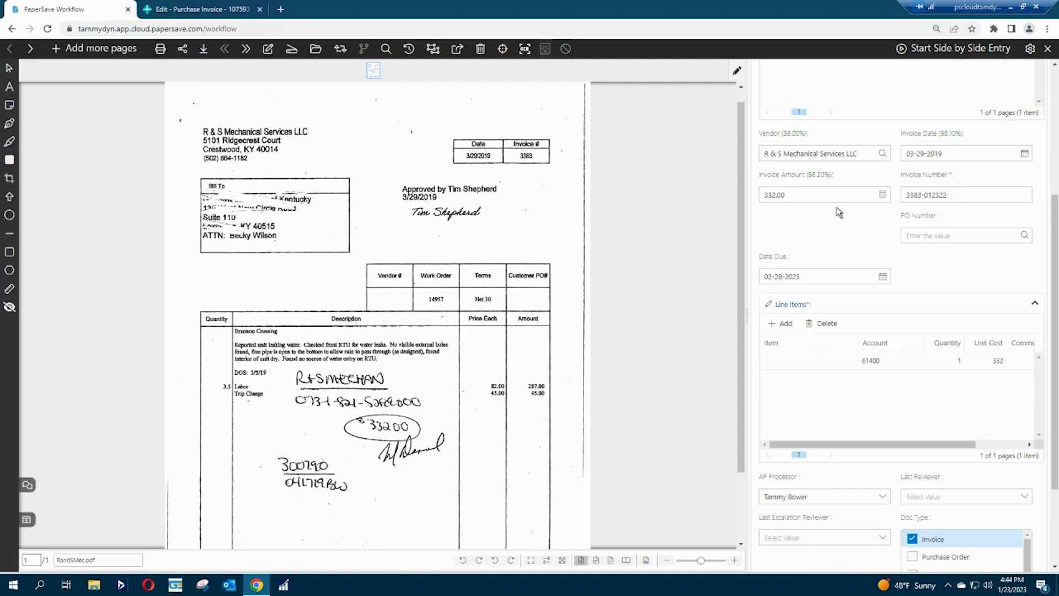
click(774, 105)
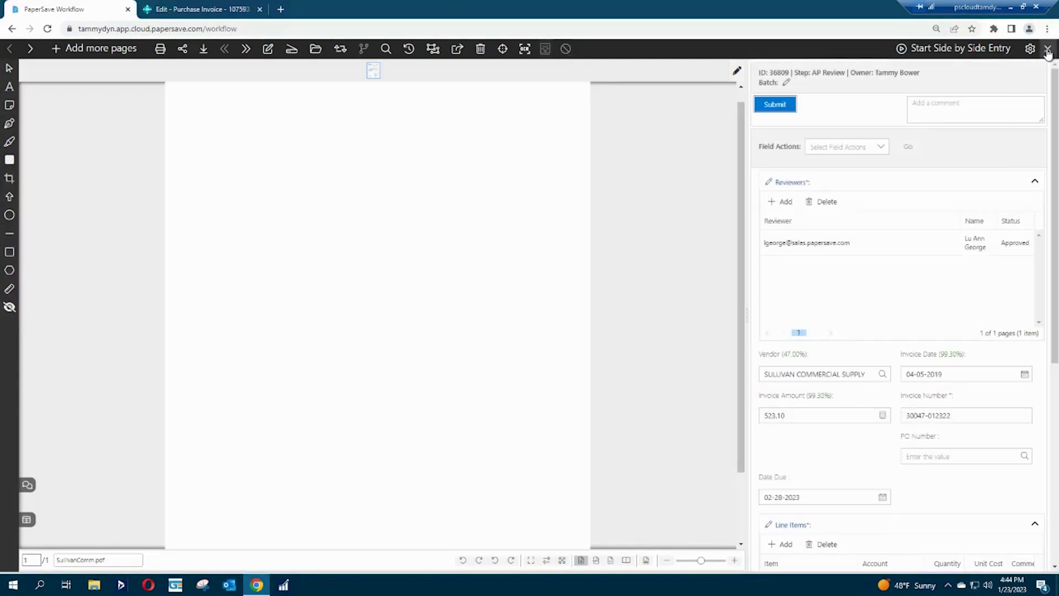
click(1047, 50)
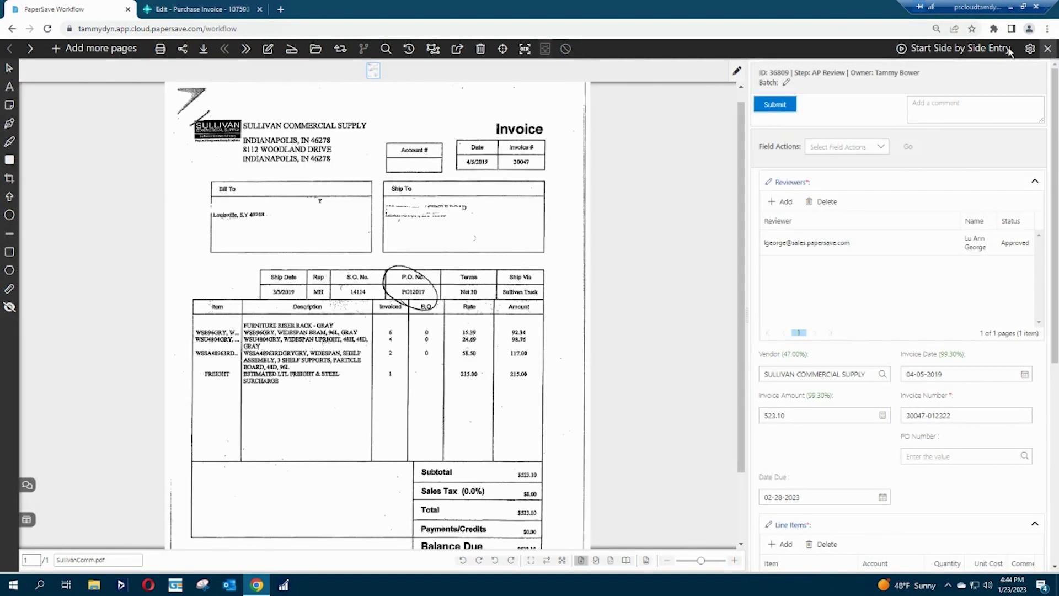
Step: Switch to Dynamics 365 Business Central, exit the Northwind Traders purchase invoice without posting and return to the company home page
click(211, 10)
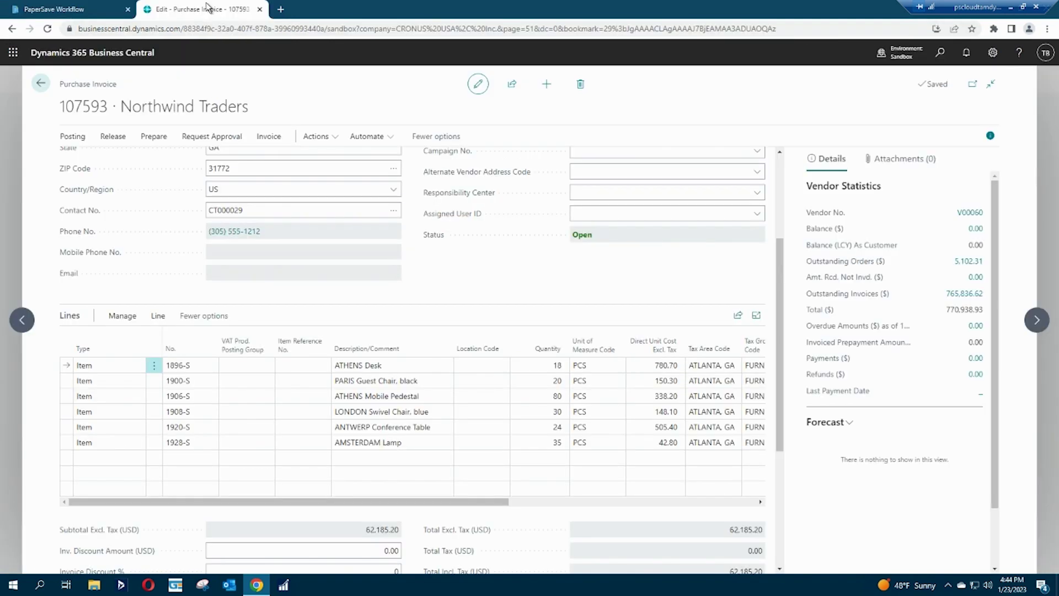
click(41, 83)
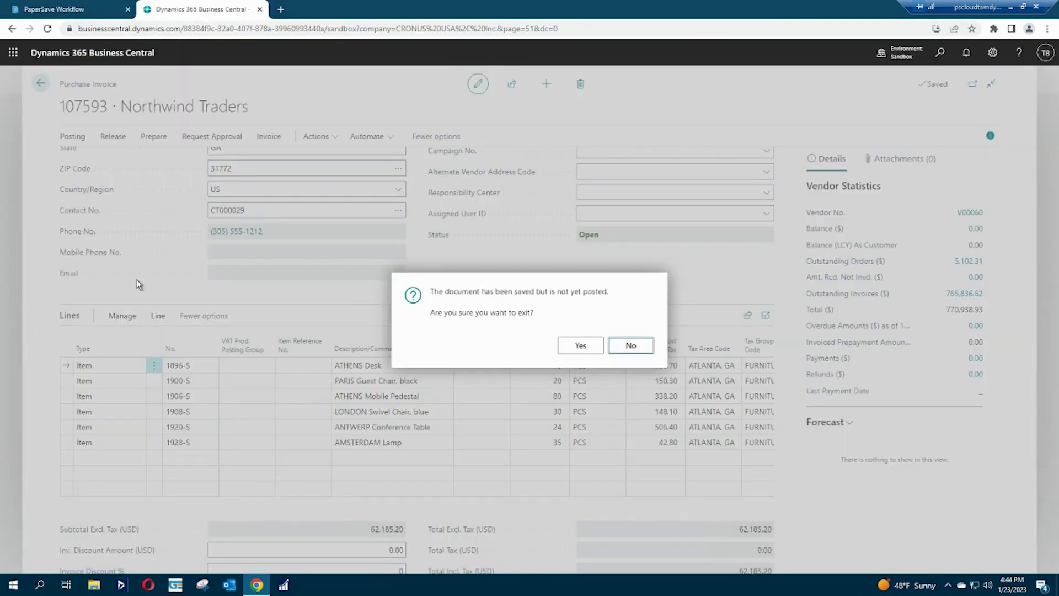
click(567, 350)
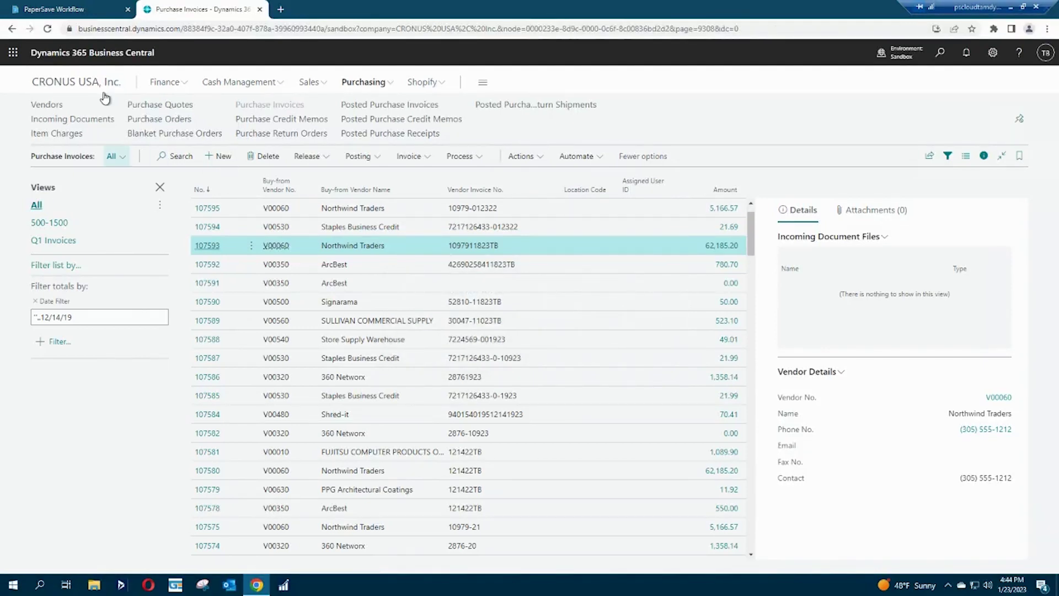
click(78, 84)
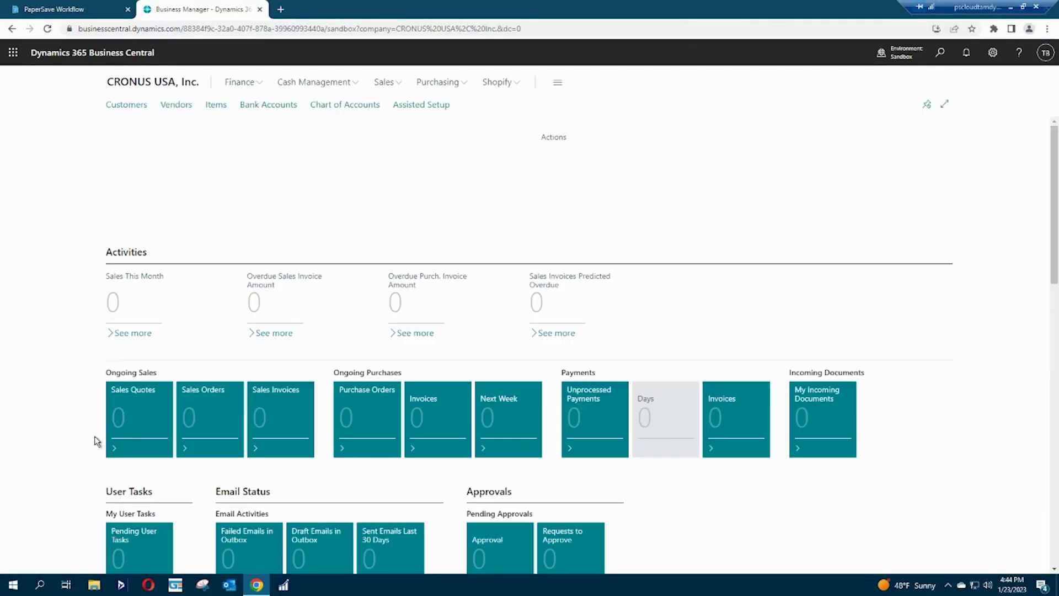
Step: Open the purchase invoices list and sort it by No. in descending order
click(437, 83)
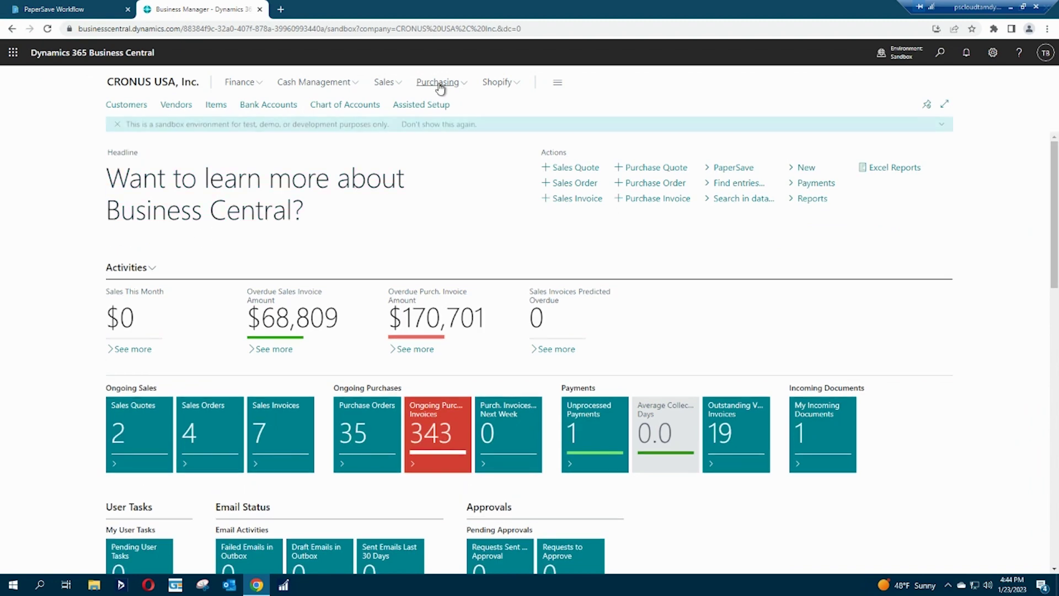
click(349, 105)
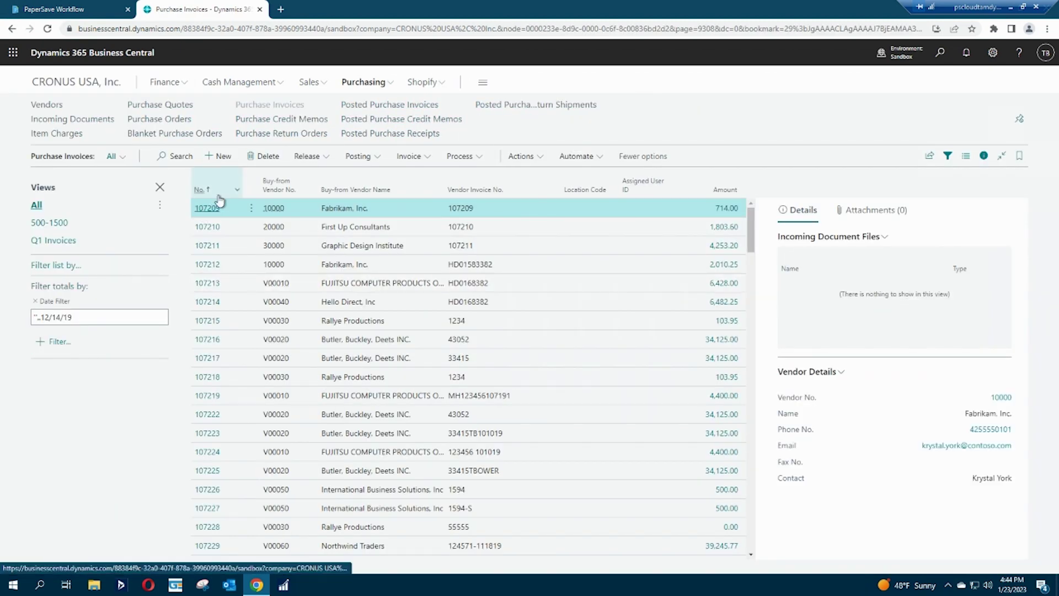
click(237, 190)
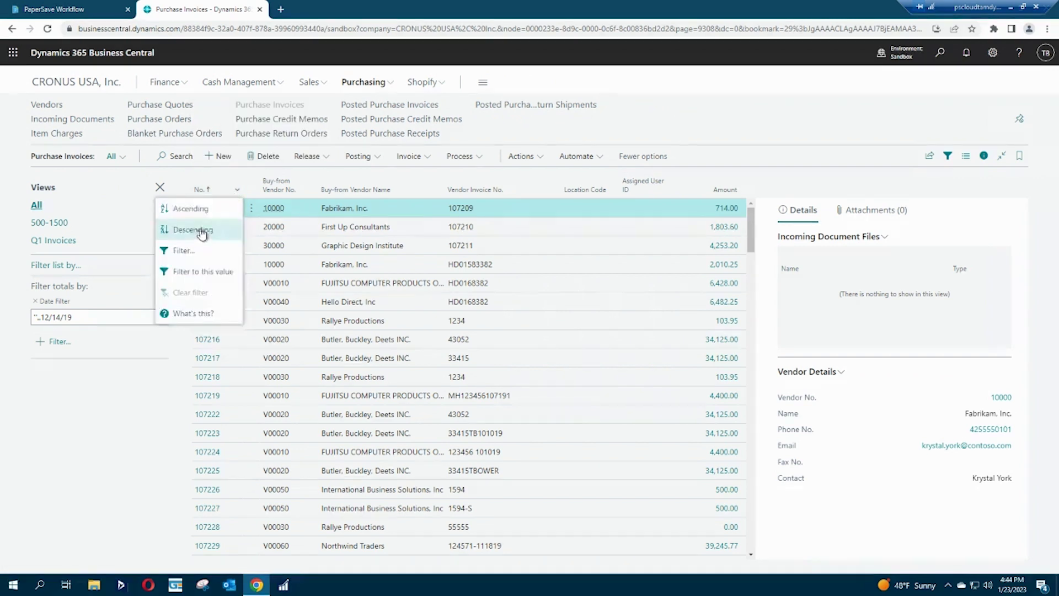
click(199, 230)
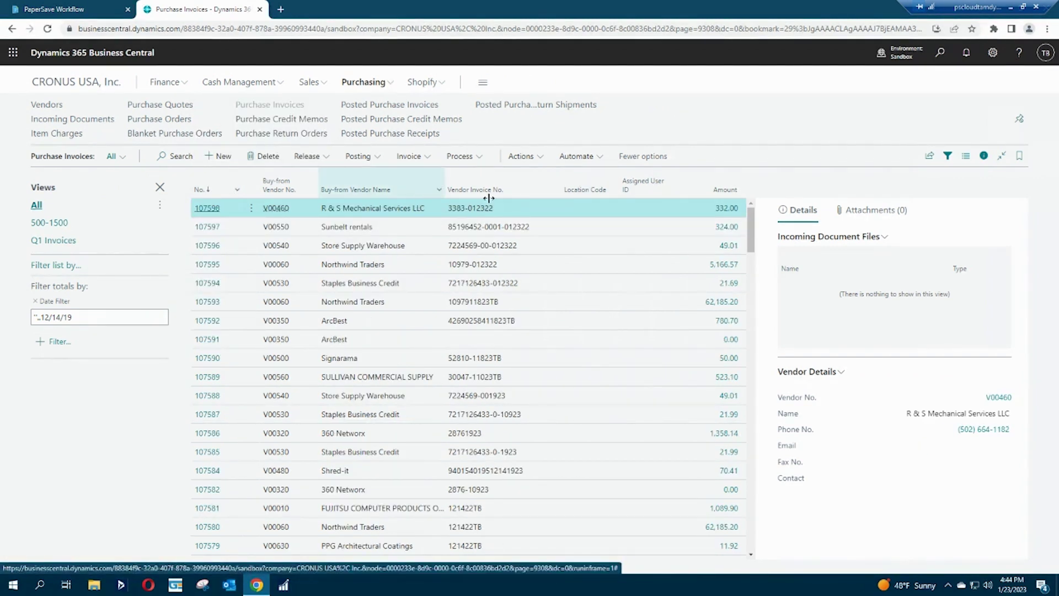
click(207, 208)
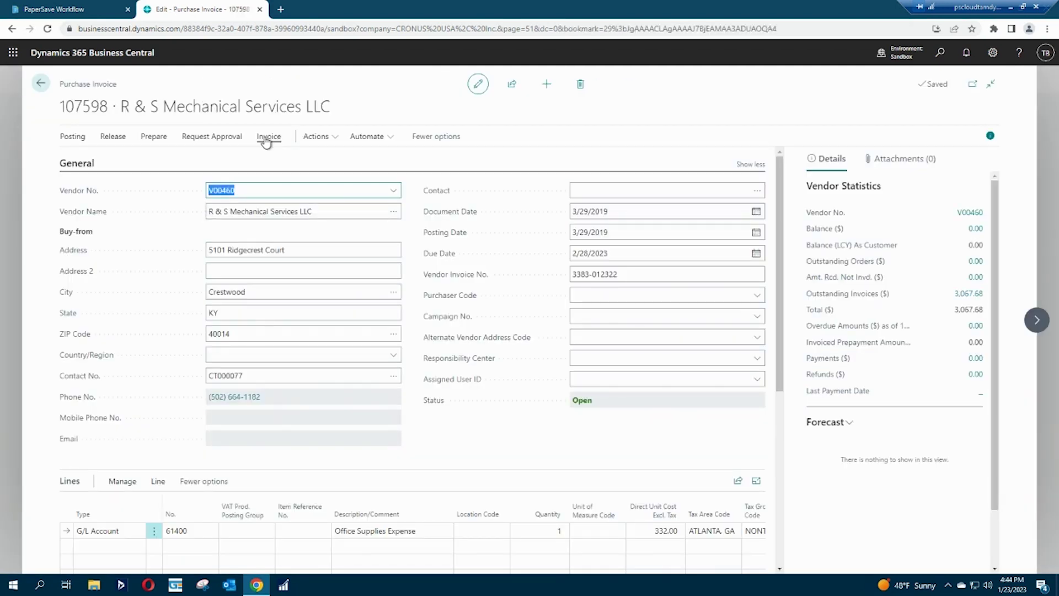
click(266, 139)
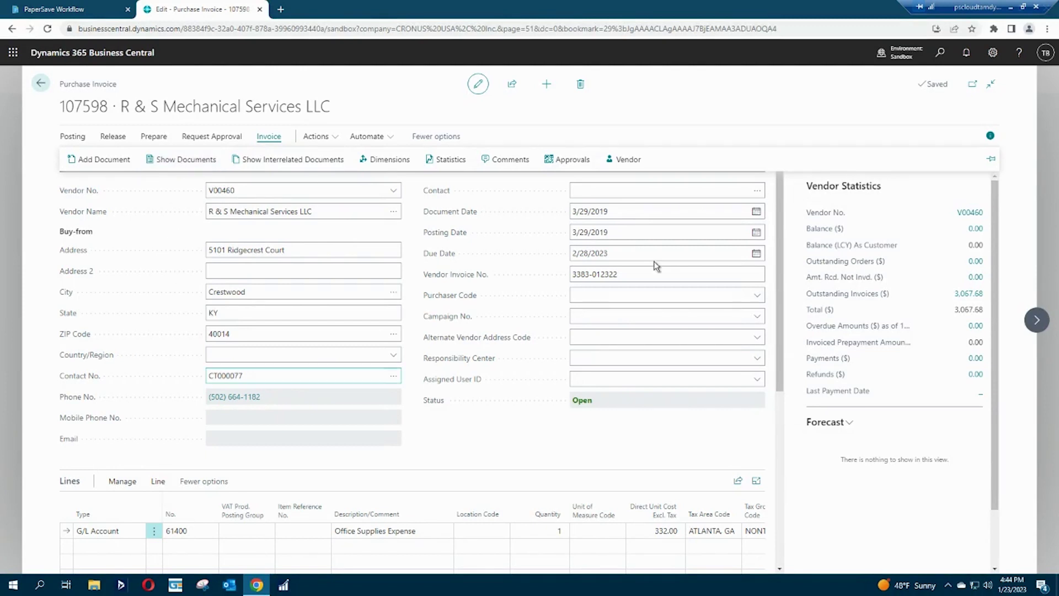
click(190, 160)
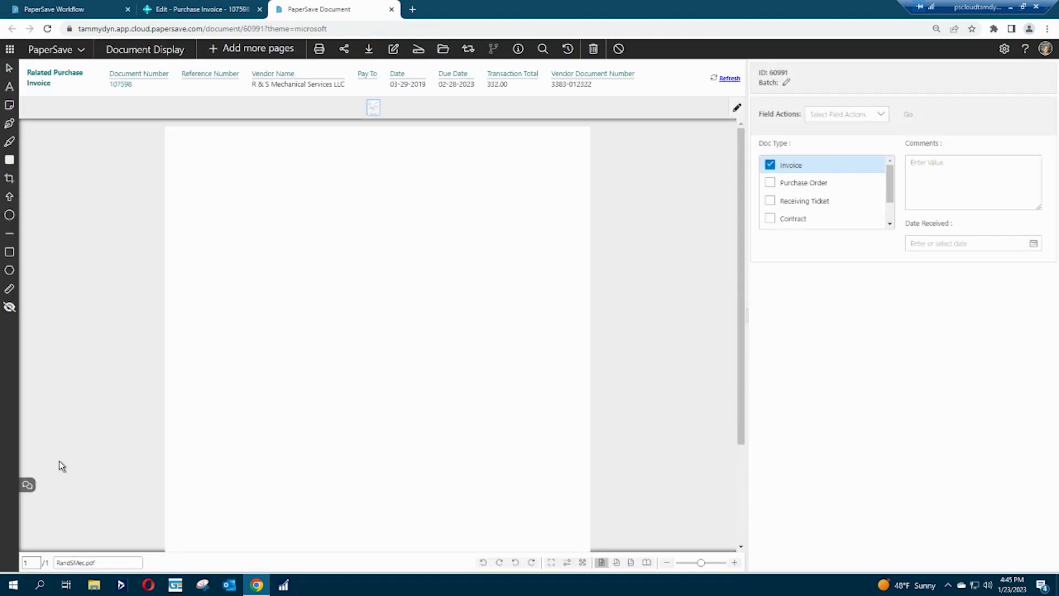
Step: Review the workflow conversation and workflow item history of the linked R & S Mechanical Services LLC invoice document, and close the document
click(27, 485)
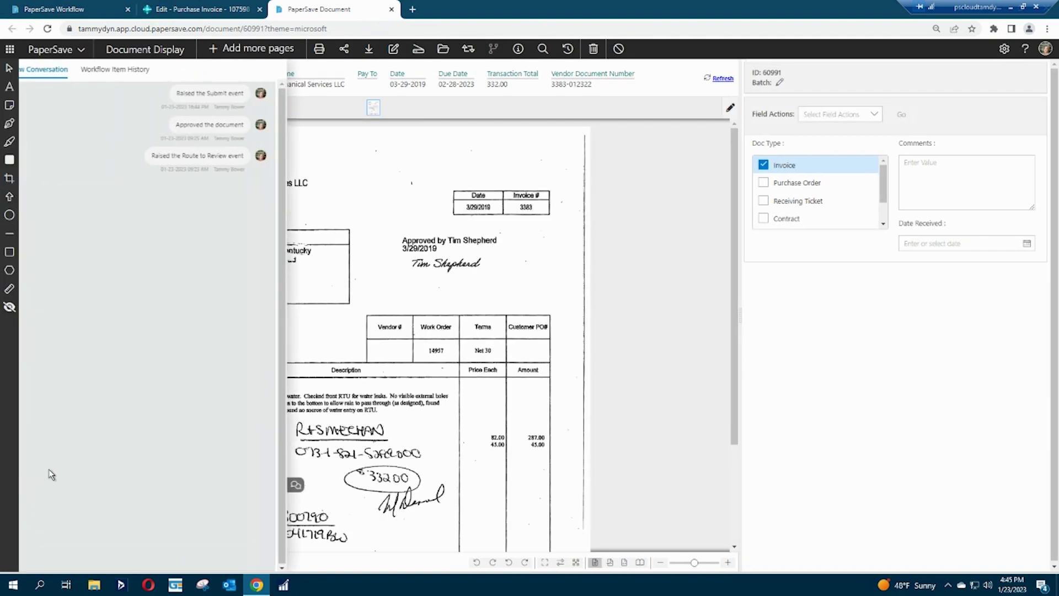
click(151, 72)
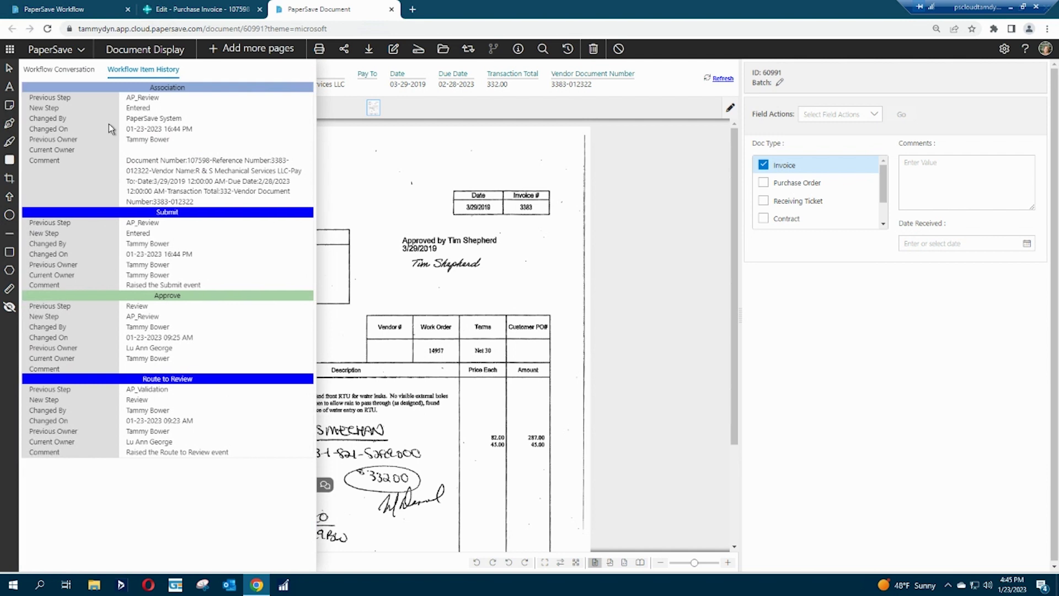
drag(184, 131, 187, 132)
click(389, 198)
click(390, 10)
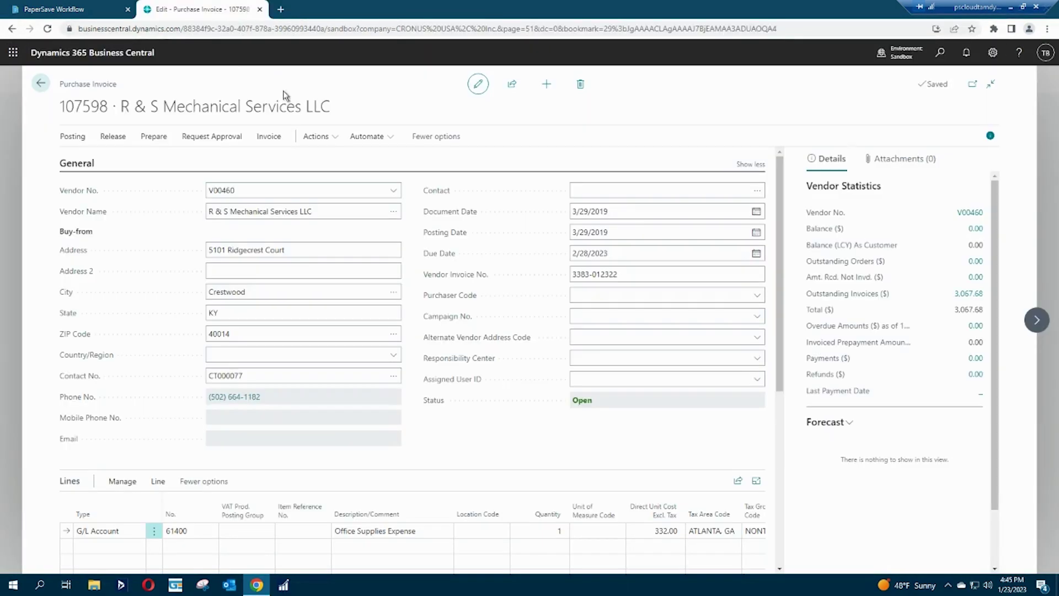
Step: Exit the R & S Mechanical Services LLC purchase invoice without posting, and switch to PaperSave Workflow
click(40, 83)
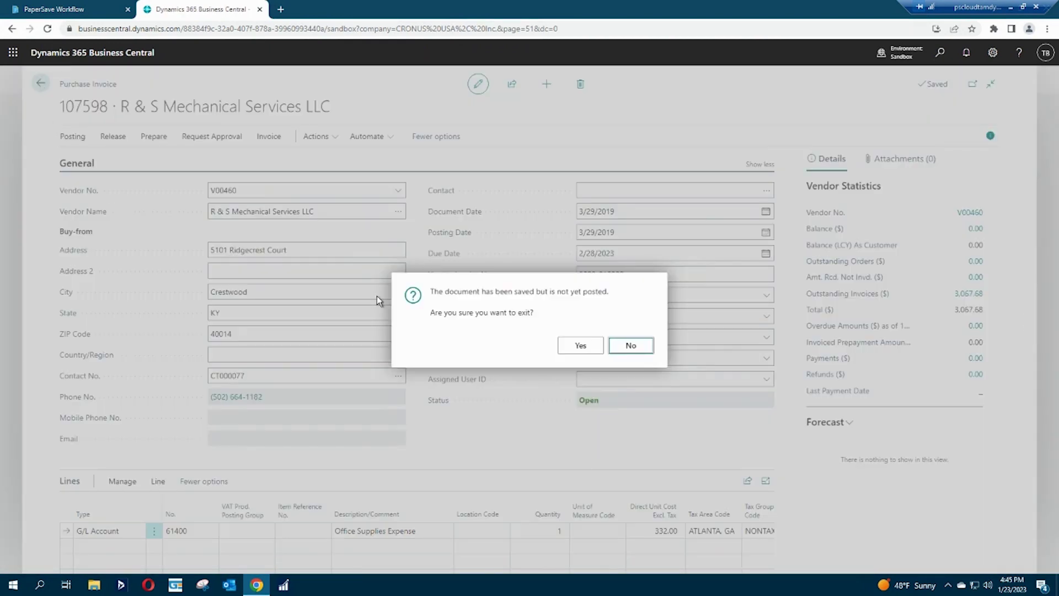
click(583, 345)
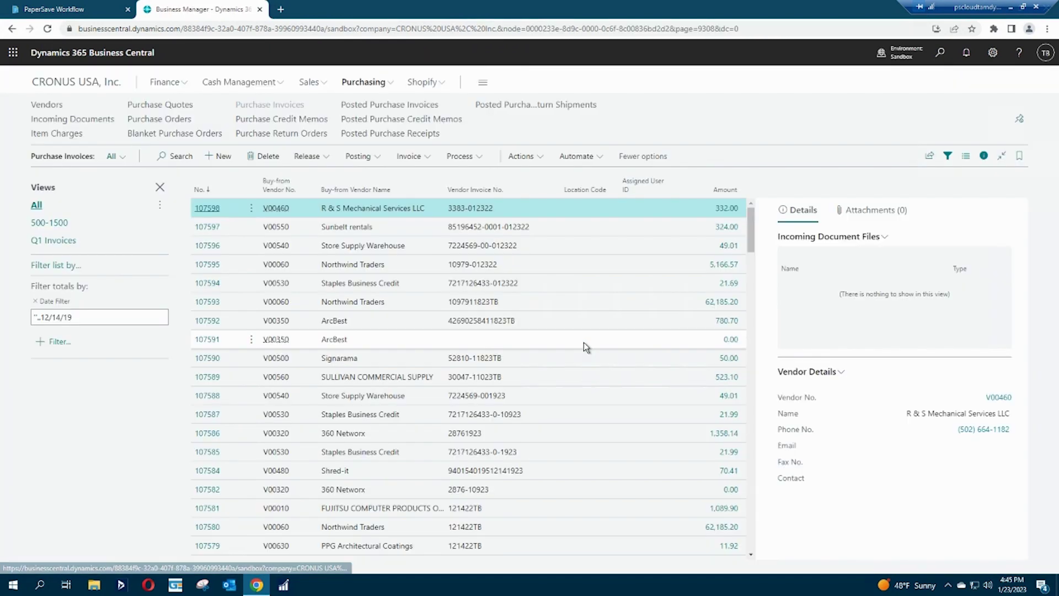
click(94, 11)
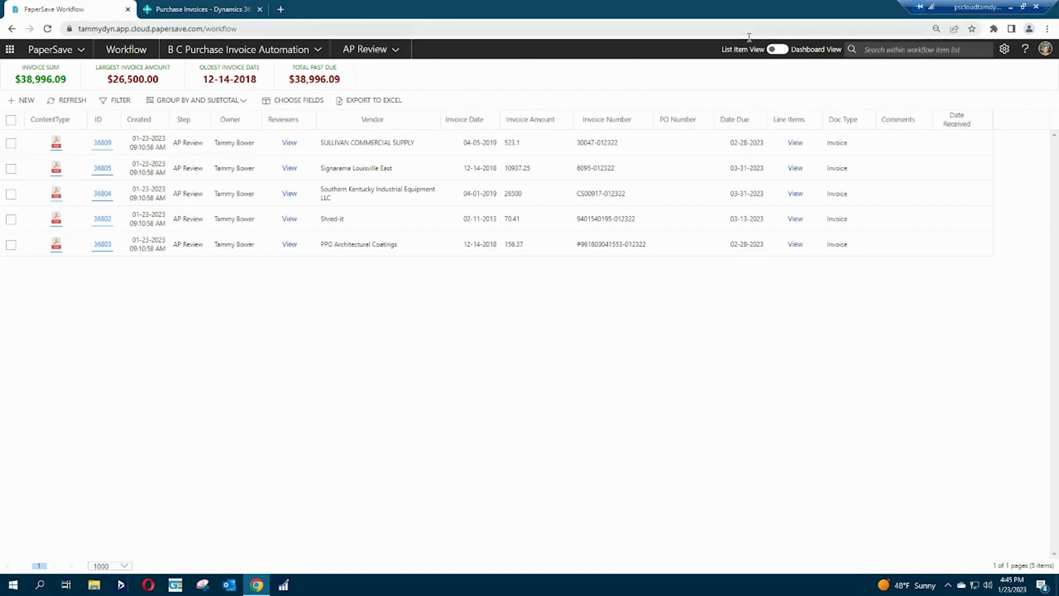
Step: Show the invoice workflow in Dashboard View, inspect the outstanding items due in 1-5 days, and return to the dashboard
click(778, 50)
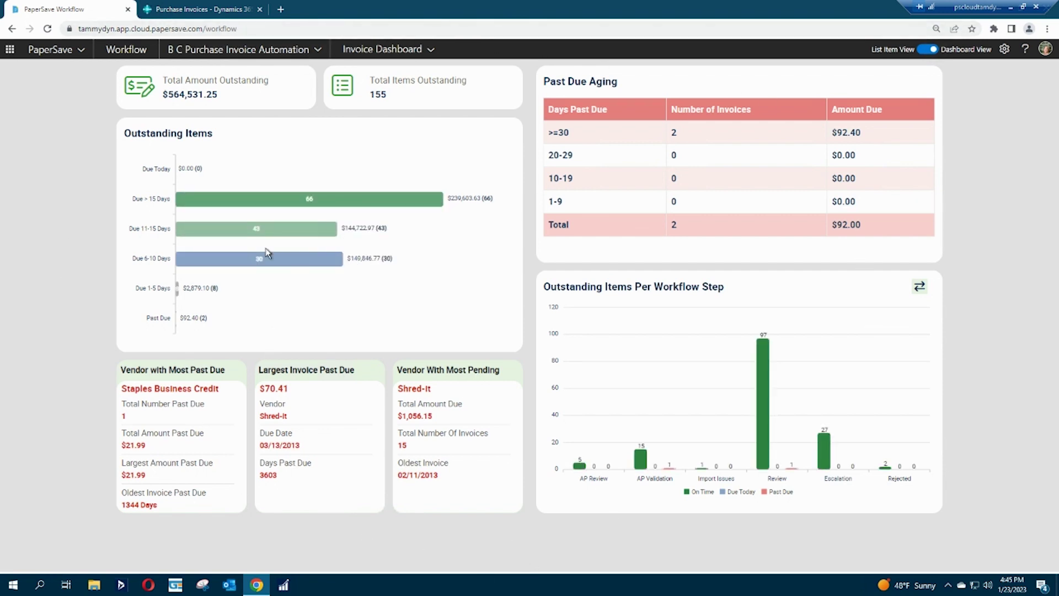
click(199, 288)
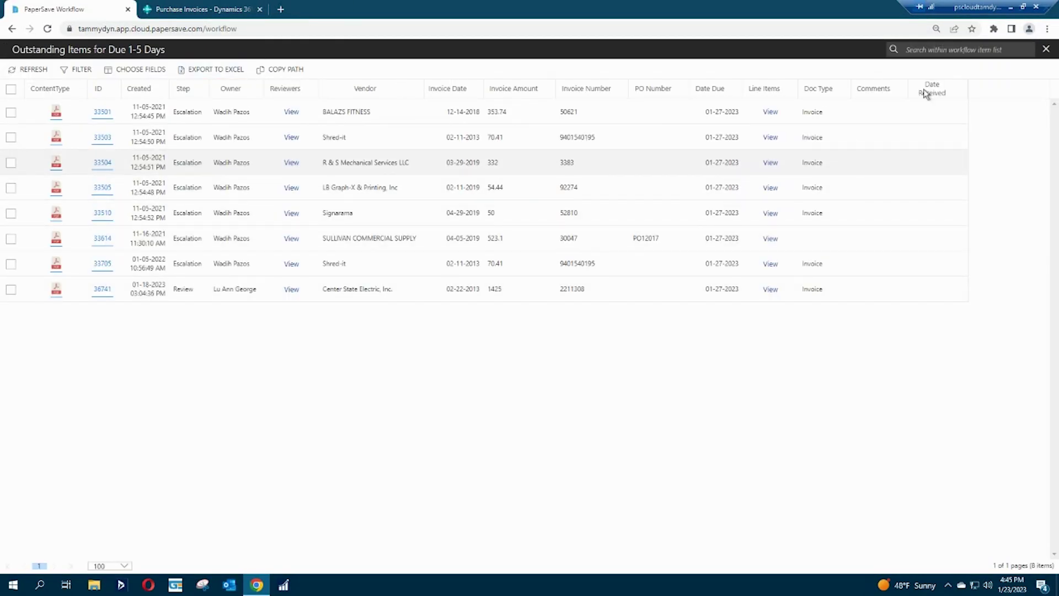
click(1044, 49)
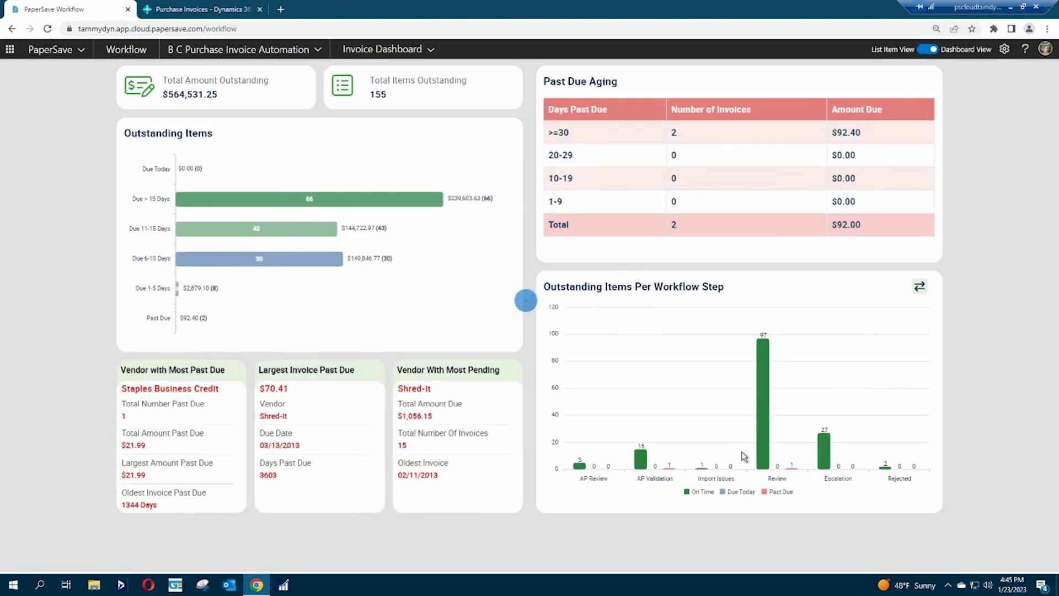
Step: Switch the outstanding items per workflow step chart to per user, inspect the fourth user's on-time items, and return to the dashboard
click(918, 286)
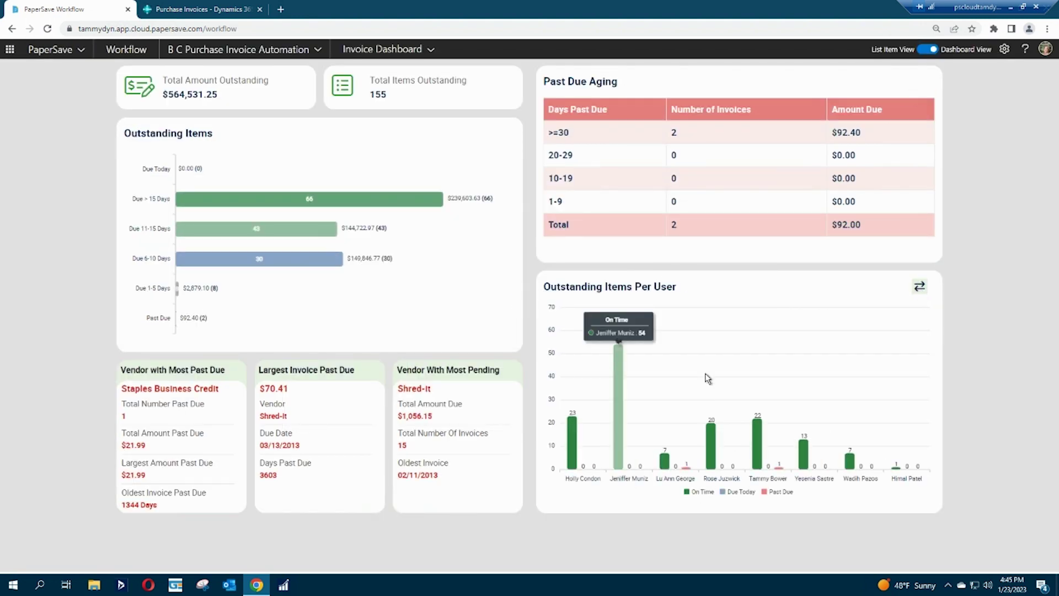
click(709, 459)
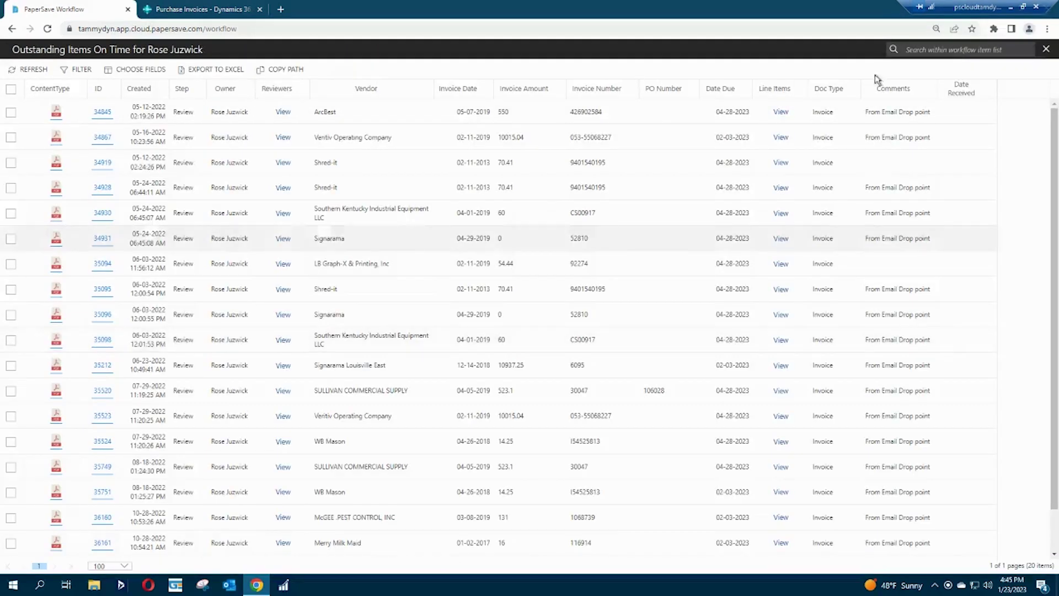
click(1046, 52)
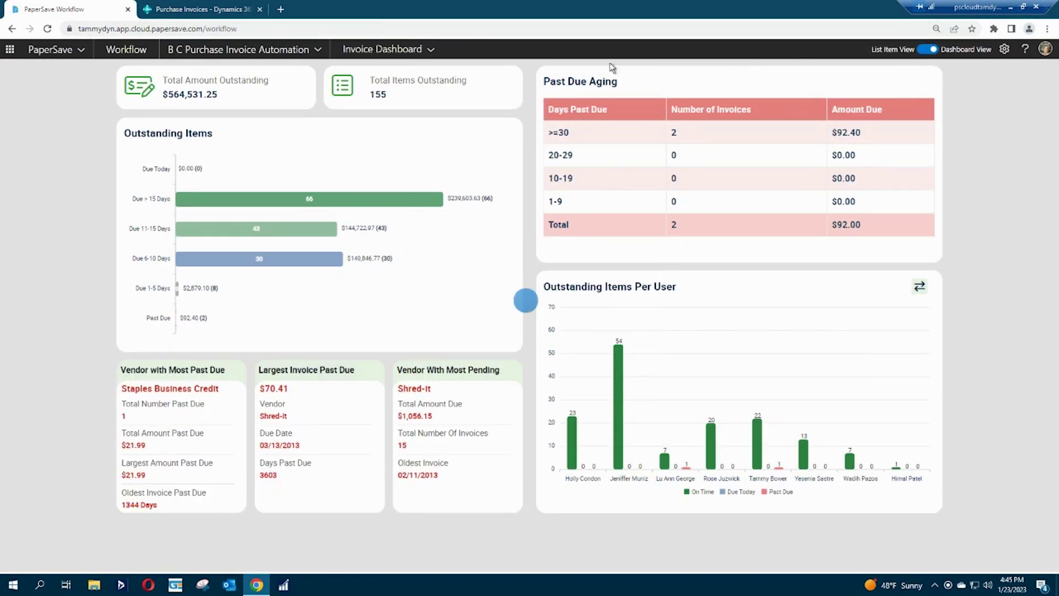